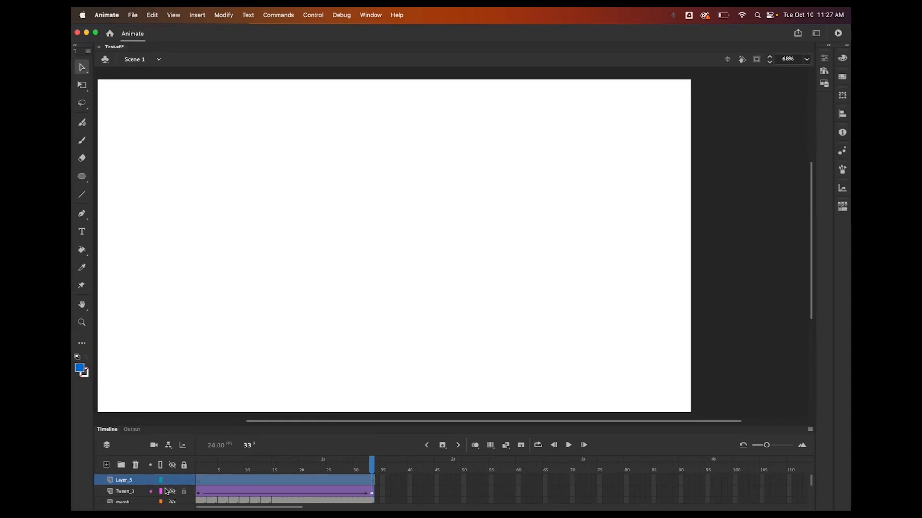
Rename the top layer as Morph
{"action": "double_click", "coordinate": [123, 481]}
{"action": "type", "text": "Morph"}
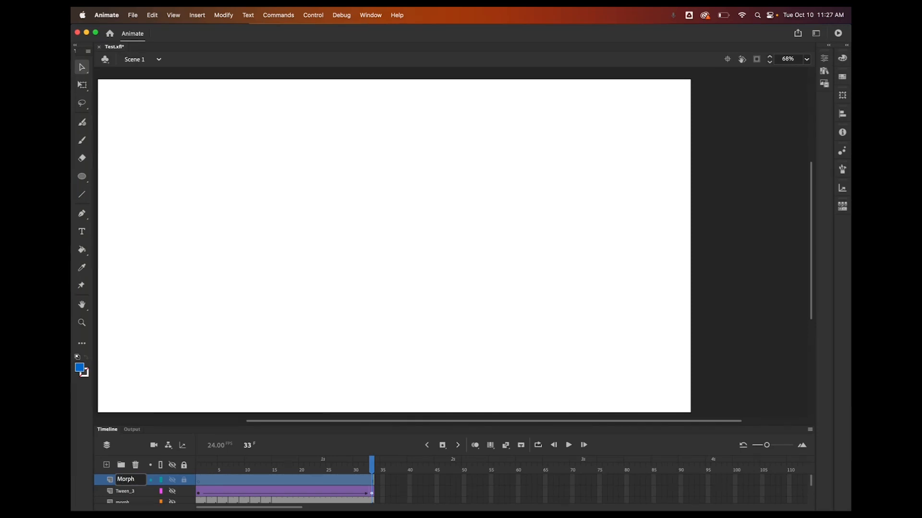
Draw a blue circle with the Oval tool near the stage's upper-left corner on frame 1
{"action": "left_click", "coordinate": [201, 481]}
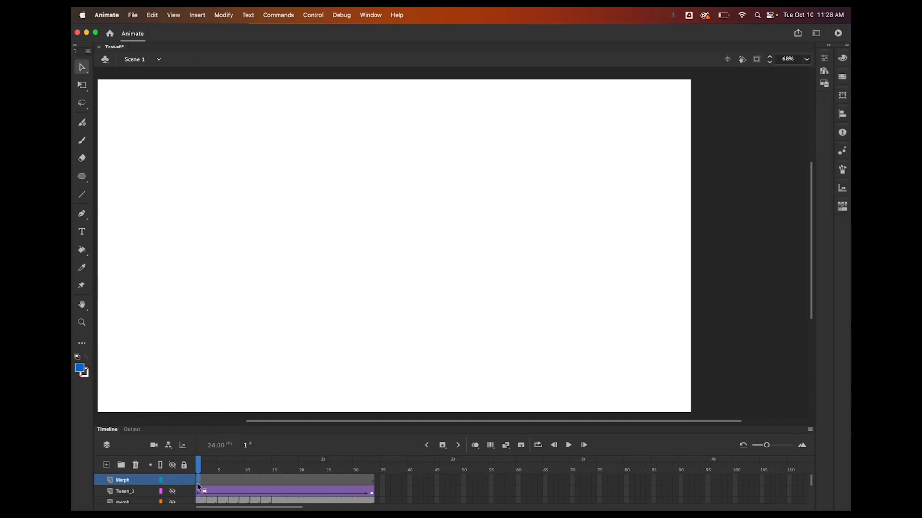
{"action": "left_click", "coordinate": [82, 176]}
{"action": "mouse_move", "coordinate": [117, 115]}
{"action": "left_mouse_down"}
{"action": "mouse_move", "coordinate": [157, 136]}
{"action": "mouse_move", "coordinate": [168, 168]}
{"action": "left_mouse_up"}
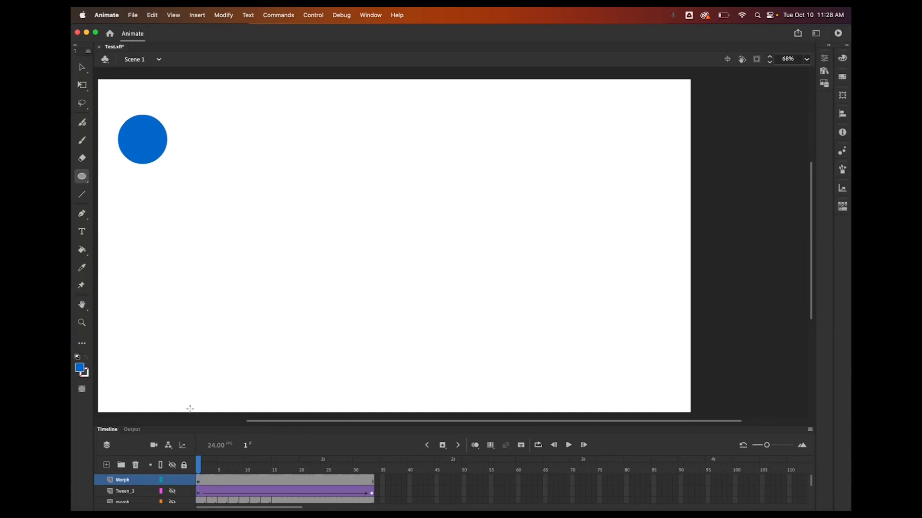
Insert a keyframe at frame 3 and move the circle slightly down and to the right
{"action": "left_click", "coordinate": [203, 481]}
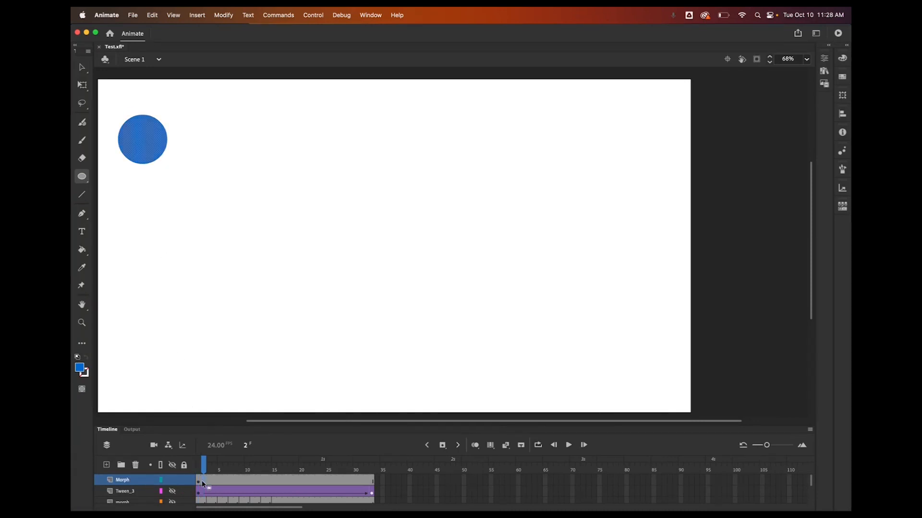
{"action": "left_click", "coordinate": [210, 481]}
{"action": "left_click", "coordinate": [443, 446]}
{"action": "left_click", "coordinate": [81, 67]}
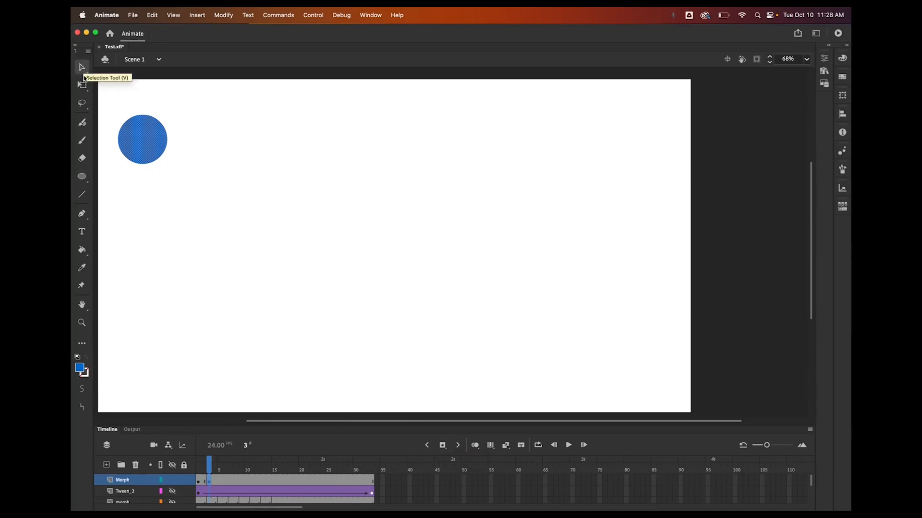
{"action": "left_click_drag", "start_coordinate": [146, 144], "coordinate": [164, 171]}
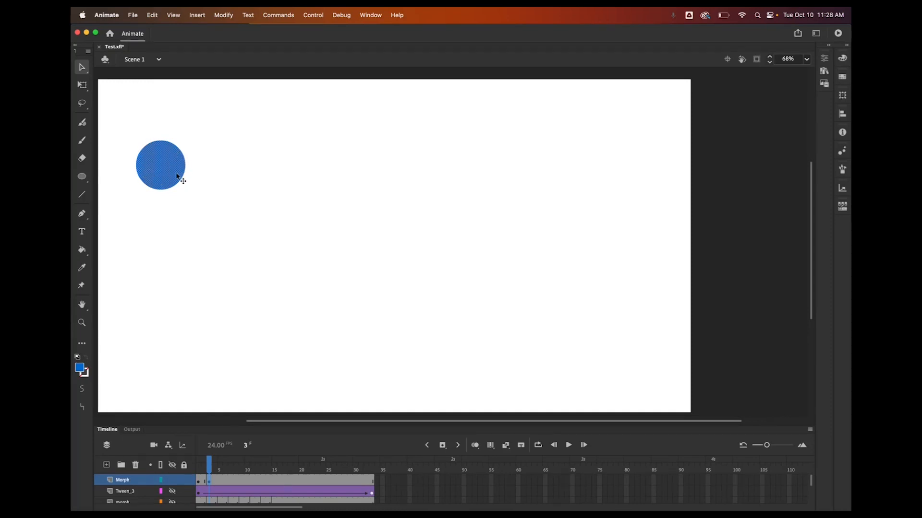
Reshape the circle on frame 3 by pulling its upper-right edge outward
{"action": "left_click", "coordinate": [194, 145]}
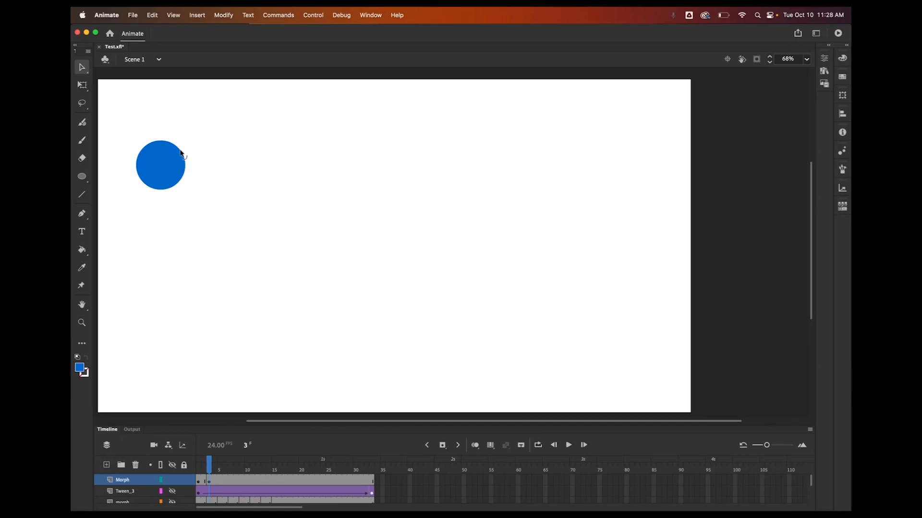
{"action": "left_click_drag", "start_coordinate": [181, 153], "coordinate": [191, 154]}
{"action": "left_click_drag", "start_coordinate": [190, 154], "coordinate": [191, 155]}
Insert a keyframe at frame 5, move the shape down-right and pull its lower-left edge outward
{"action": "left_click", "coordinate": [219, 482]}
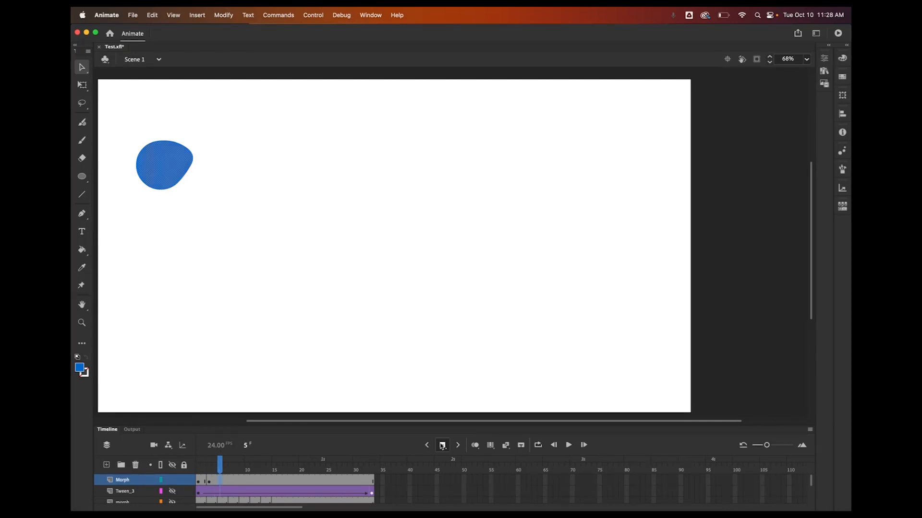
{"action": "left_click", "coordinate": [442, 445]}
{"action": "left_click_drag", "start_coordinate": [168, 162], "coordinate": [193, 187]}
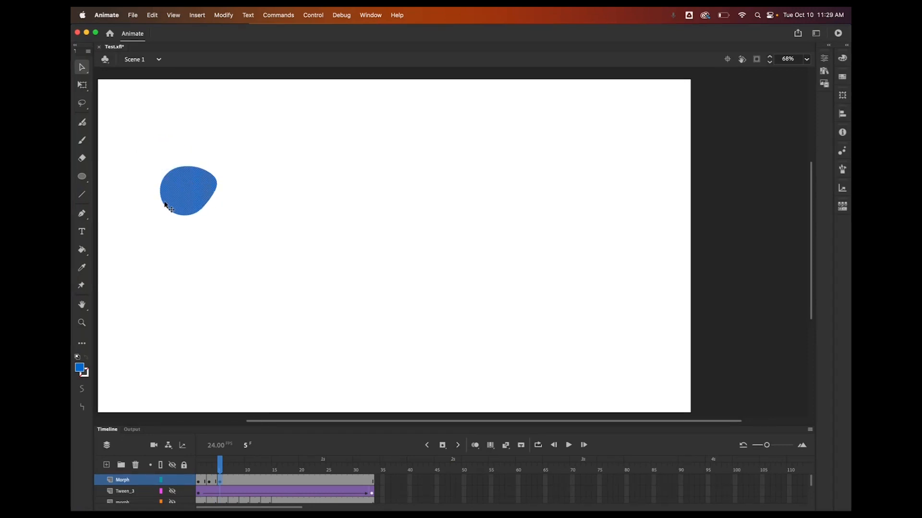
{"action": "left_click", "coordinate": [149, 221]}
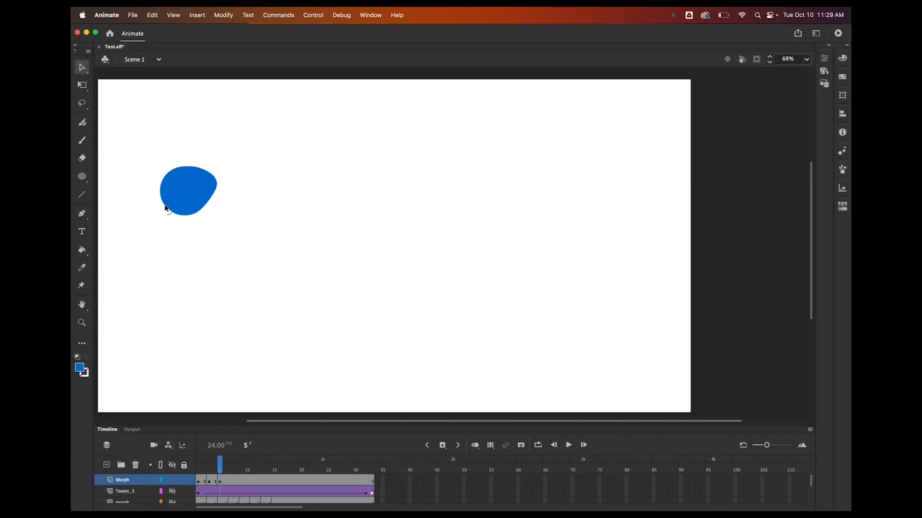
{"action": "left_click_drag", "start_coordinate": [164, 207], "coordinate": [156, 211]}
On frame 7, move the shape up and right and stretch its lower-left edge outward
{"action": "left_click", "coordinate": [230, 481]}
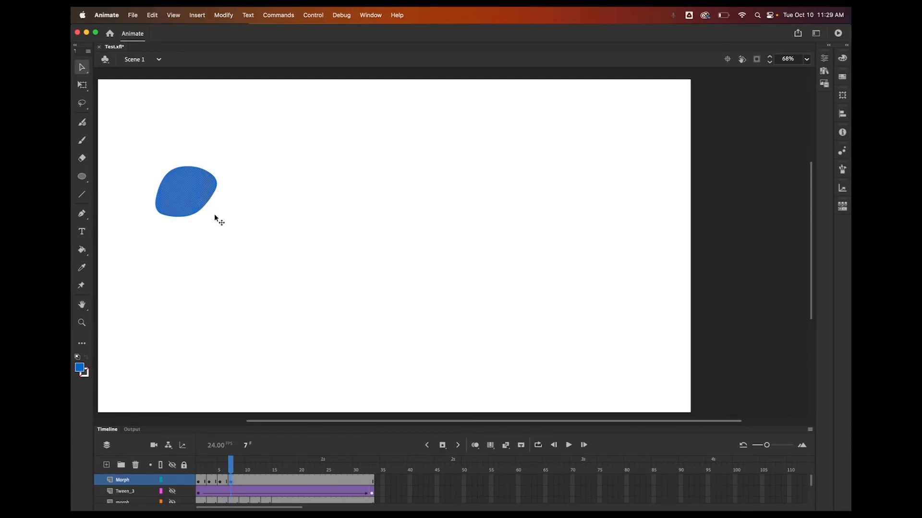
{"action": "left_click_drag", "start_coordinate": [214, 217], "coordinate": [244, 192]}
{"action": "left_click", "coordinate": [263, 200]}
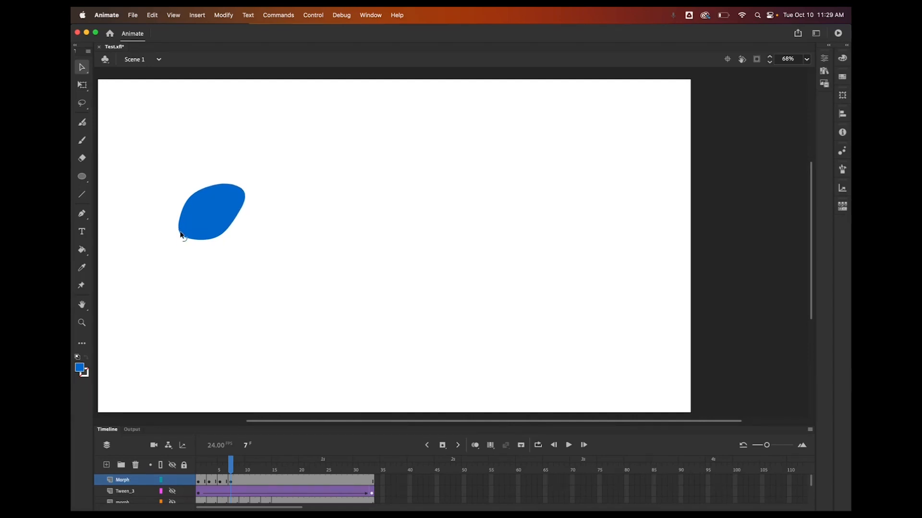
{"action": "left_click_drag", "start_coordinate": [181, 235], "coordinate": [174, 238]}
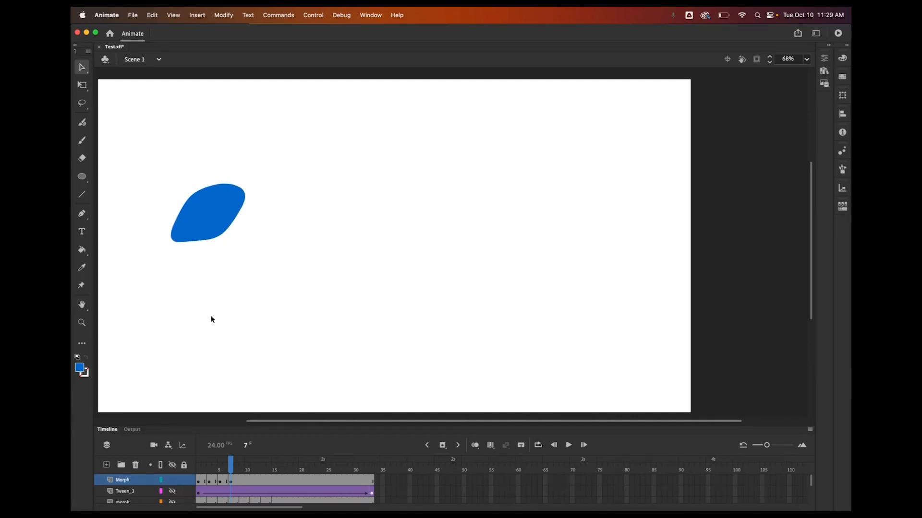
Insert a keyframe at frame 9, move the shape down-right and stretch its upper-right and lower-left corners
{"action": "left_click", "coordinate": [235, 482]}
{"action": "left_click", "coordinate": [243, 482]}
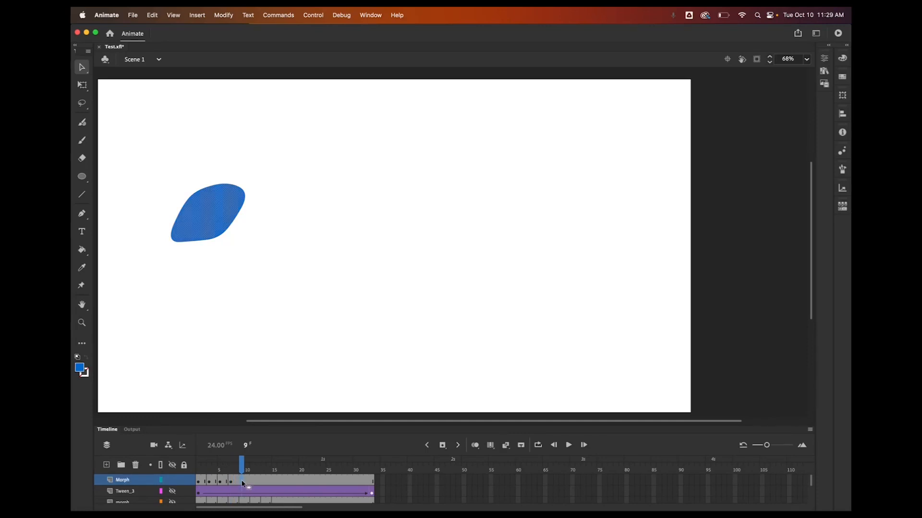
{"action": "left_click", "coordinate": [443, 446]}
{"action": "left_click_drag", "start_coordinate": [212, 216], "coordinate": [231, 236]}
{"action": "left_click", "coordinate": [277, 228]}
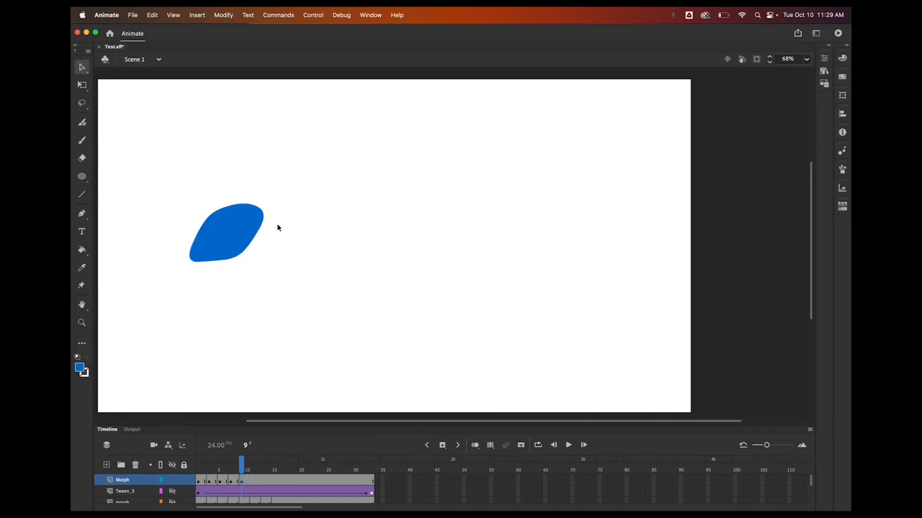
{"action": "left_click_drag", "start_coordinate": [262, 213], "coordinate": [269, 193]}
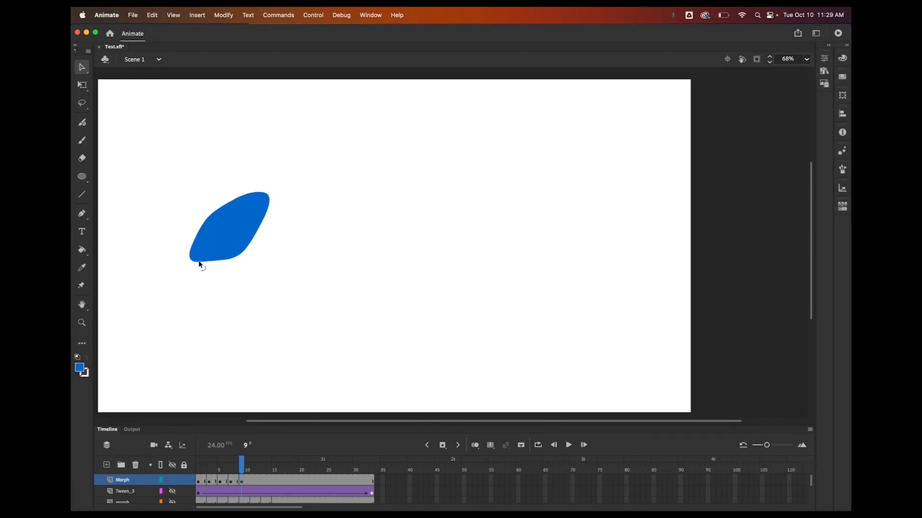
{"action": "left_click_drag", "start_coordinate": [197, 262], "coordinate": [194, 273]}
Insert a keyframe at frame 11, move the shape and stretch its upper-right and lower-left tips further apart
{"action": "left_click", "coordinate": [250, 482]}
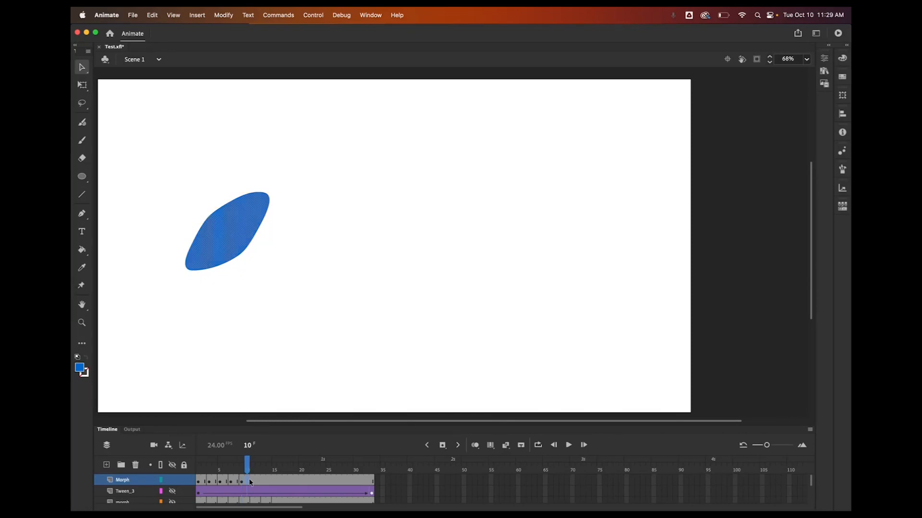
{"action": "left_click", "coordinate": [253, 482]}
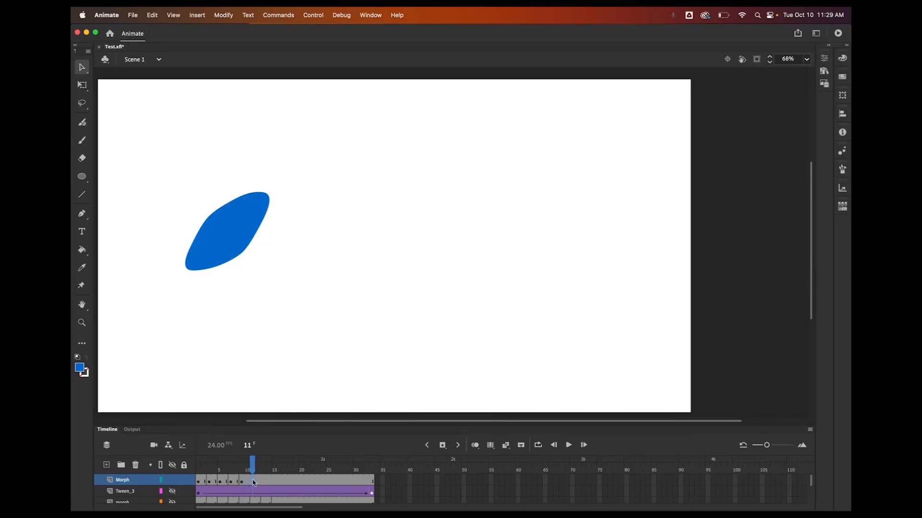
{"action": "left_click", "coordinate": [442, 446]}
{"action": "left_click_drag", "start_coordinate": [241, 244], "coordinate": [259, 260]}
{"action": "left_click", "coordinate": [278, 262]}
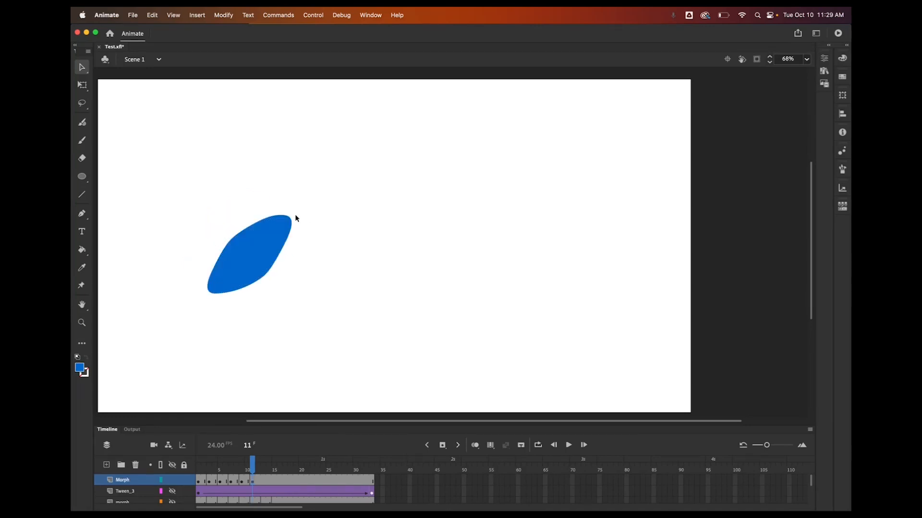
{"action": "left_click_drag", "start_coordinate": [292, 217], "coordinate": [308, 200]}
{"action": "left_click_drag", "start_coordinate": [207, 292], "coordinate": [185, 313]}
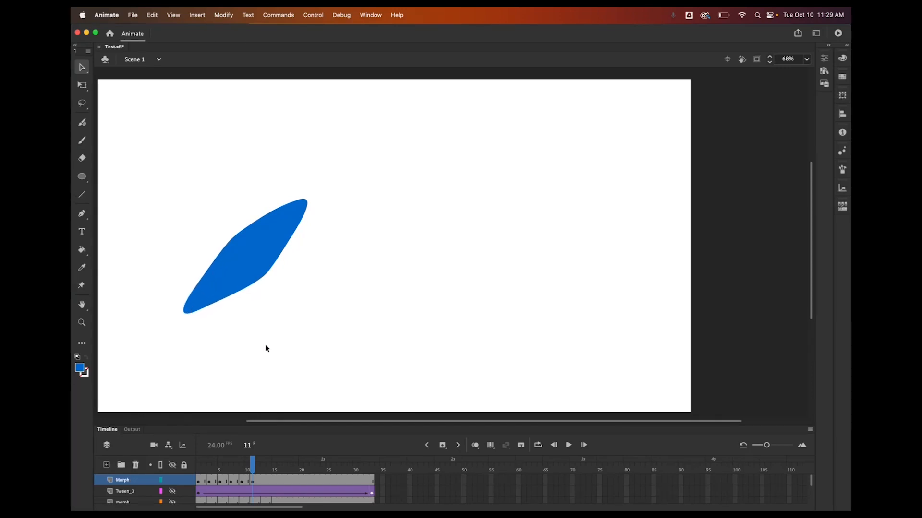
Insert a keyframe at frame 13, move the shape right and widen it by pulling its lower and right edges
{"action": "left_click", "coordinate": [259, 483]}
{"action": "left_click", "coordinate": [267, 485]}
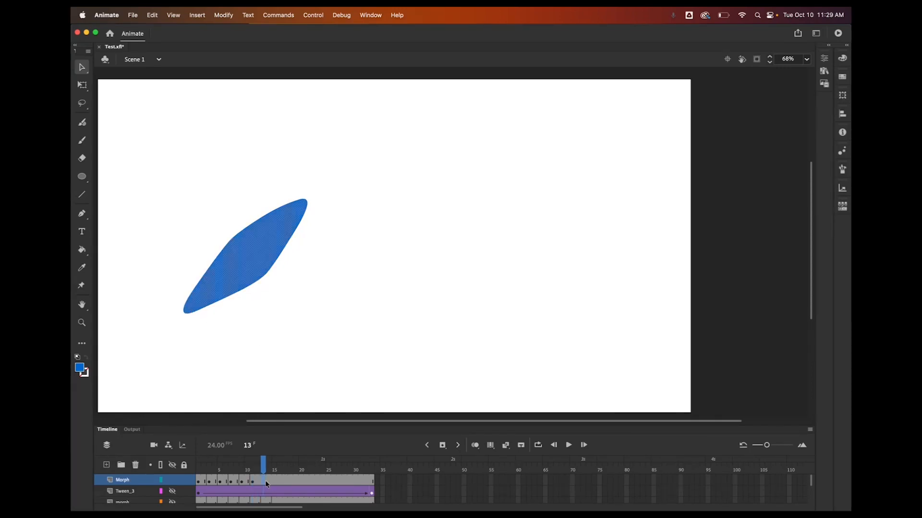
{"action": "left_click", "coordinate": [442, 446]}
{"action": "left_click_drag", "start_coordinate": [261, 271], "coordinate": [282, 283]}
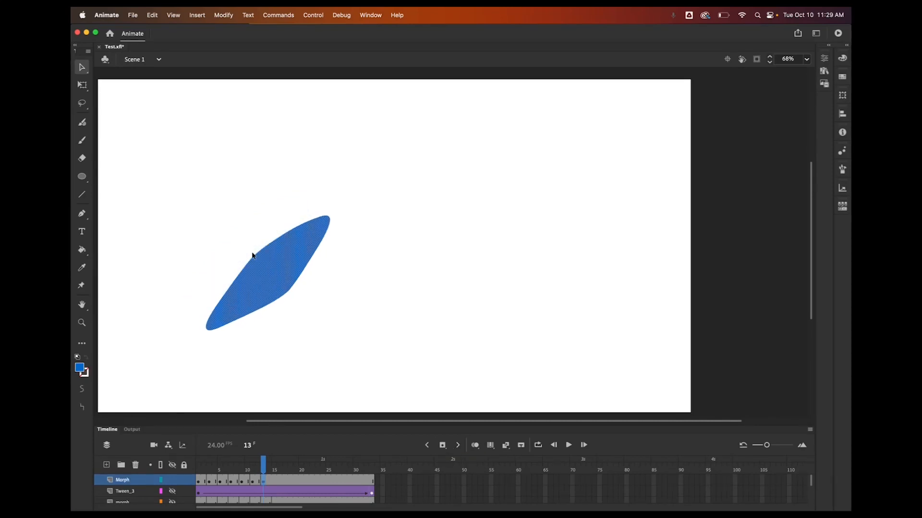
{"action": "left_click", "coordinate": [232, 243]}
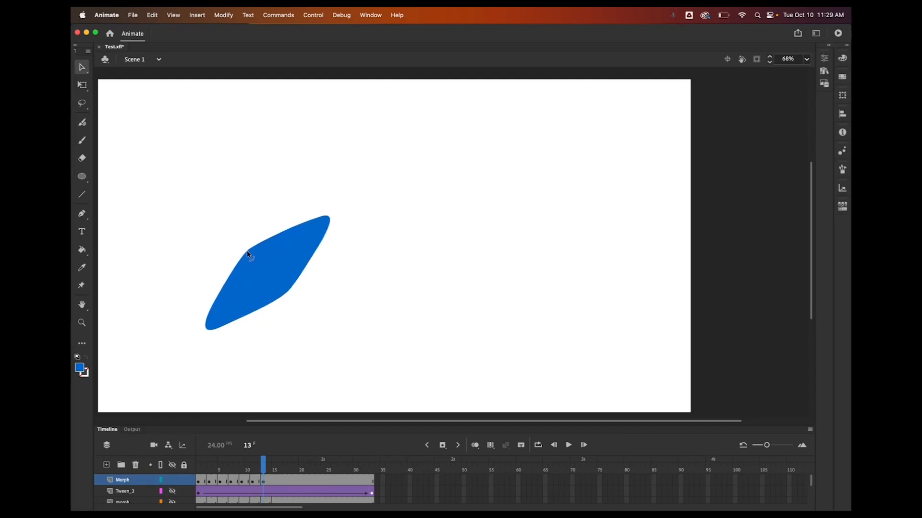
{"action": "left_click_drag", "start_coordinate": [287, 295], "coordinate": [243, 325]}
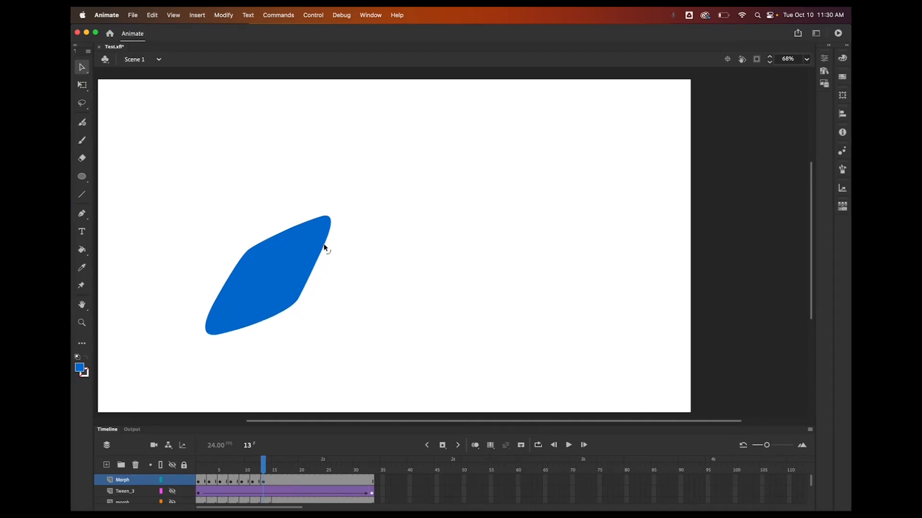
{"action": "left_click_drag", "start_coordinate": [324, 246], "coordinate": [329, 248]}
On frame 15, move the shape right and pull its lower-left and right edges outward
{"action": "left_click", "coordinate": [280, 482]}
{"action": "left_click", "coordinate": [273, 479]}
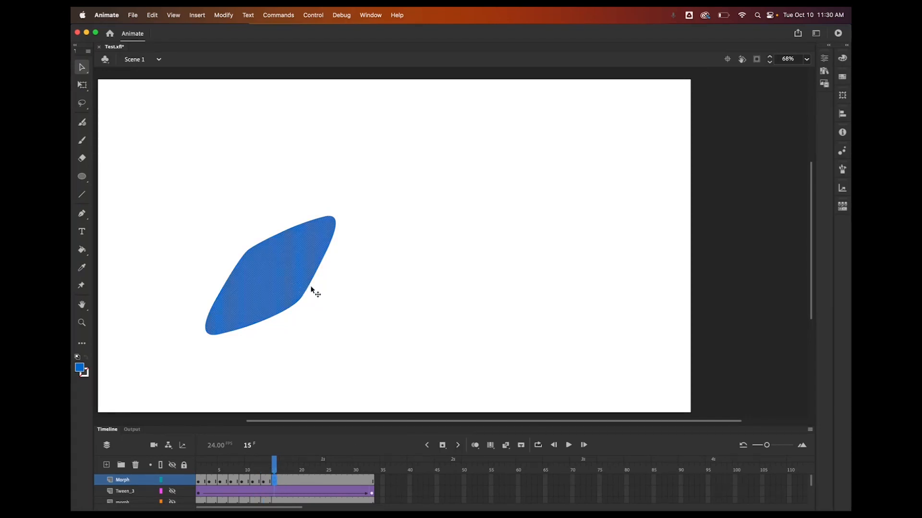
{"action": "left_click_drag", "start_coordinate": [315, 293], "coordinate": [329, 289]}
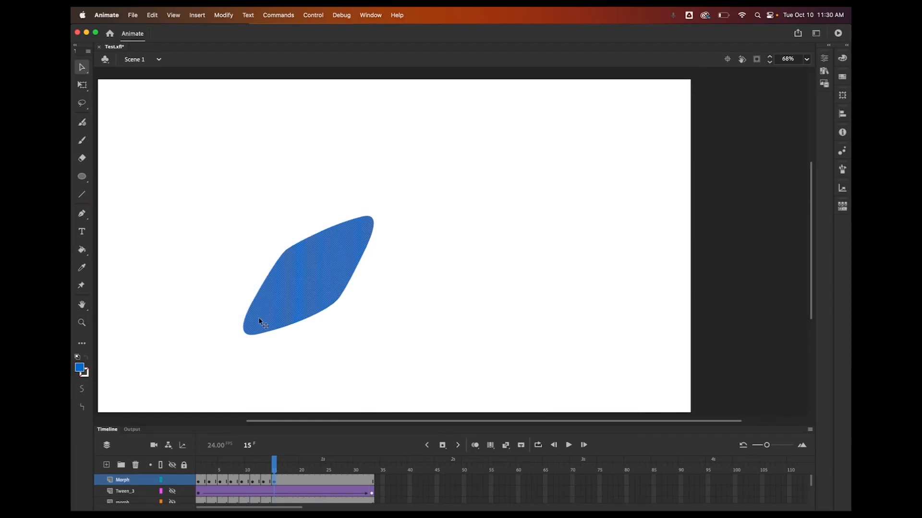
{"action": "left_click", "coordinate": [282, 353]}
{"action": "left_click_drag", "start_coordinate": [253, 335], "coordinate": [247, 342]}
{"action": "left_click_drag", "start_coordinate": [347, 289], "coordinate": [360, 291]}
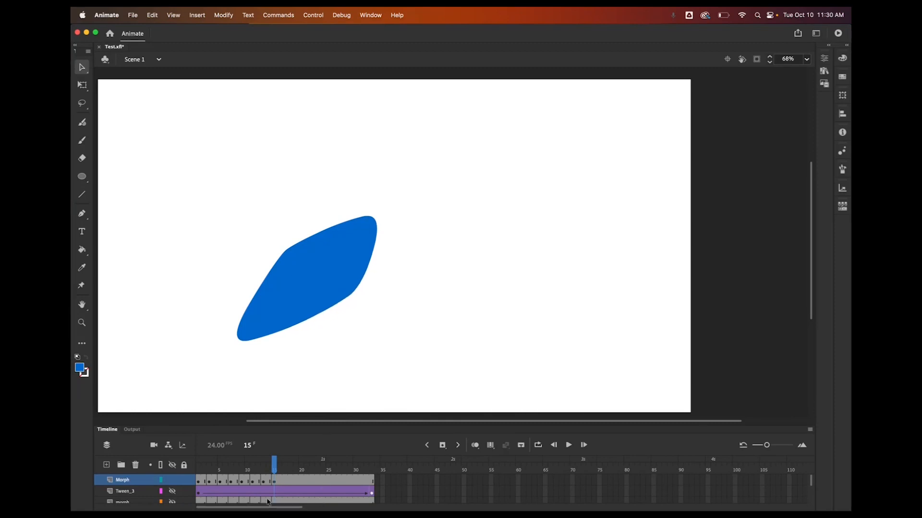
On frame 17, move the shape right and reshape its lower and upper edges
{"action": "left_click", "coordinate": [287, 480]}
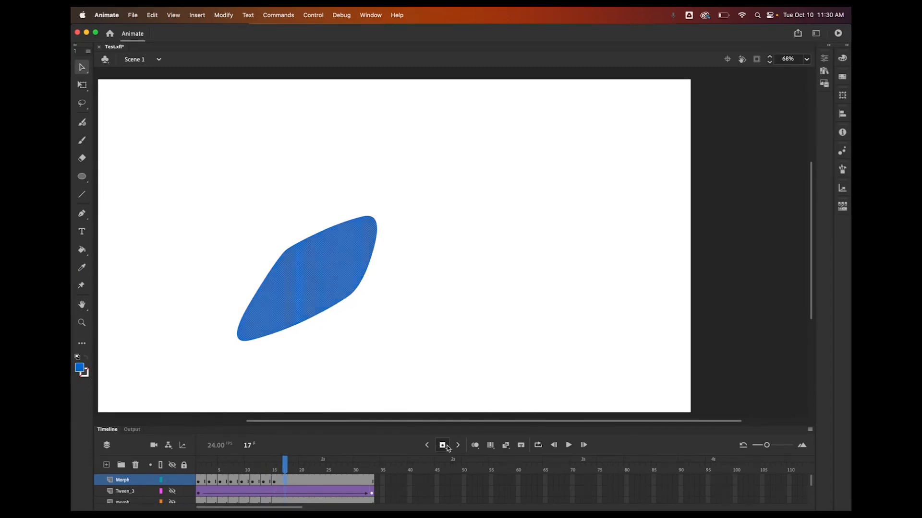
{"action": "left_click_drag", "start_coordinate": [325, 301], "coordinate": [376, 304]}
{"action": "left_click", "coordinate": [345, 353]}
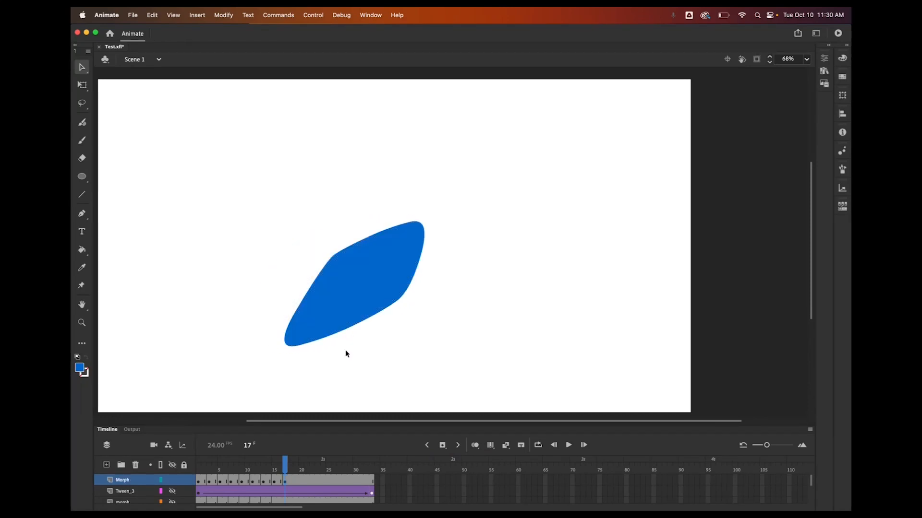
{"action": "mouse_move", "coordinate": [344, 328]}
{"action": "left_mouse_down"}
{"action": "mouse_move", "coordinate": [344, 314]}
{"action": "mouse_move", "coordinate": [358, 331]}
{"action": "left_mouse_up"}
{"action": "left_click", "coordinate": [355, 330]}
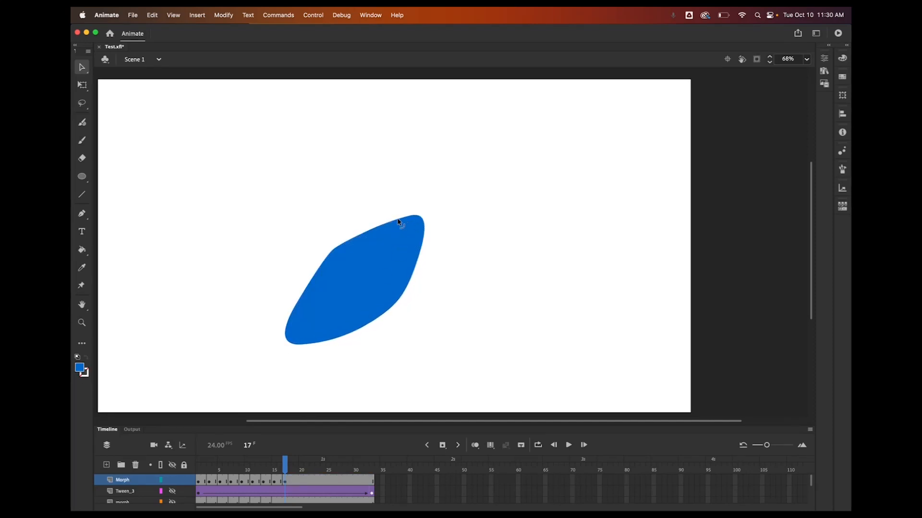
{"action": "left_click_drag", "start_coordinate": [398, 221], "coordinate": [397, 210]}
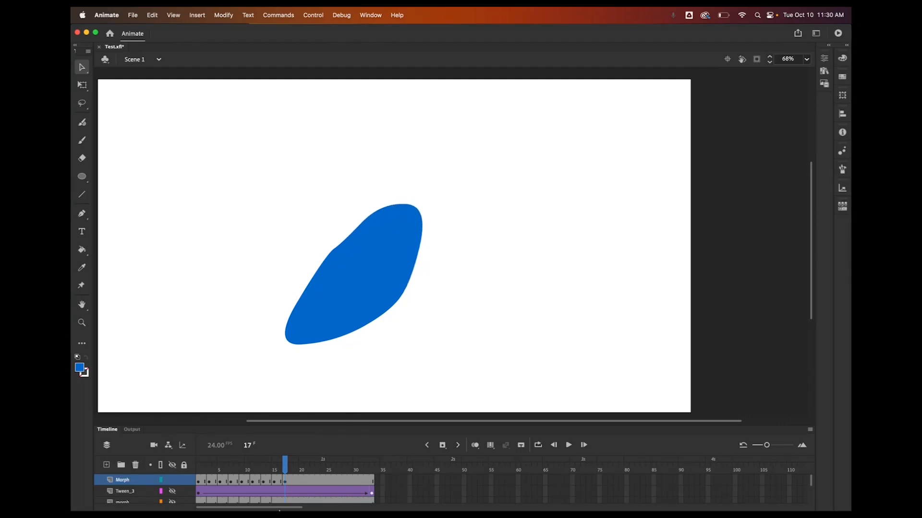
Insert a keyframe at frame 19, move the shape right and reshape its upper-left and left edges
{"action": "left_click", "coordinate": [294, 481]}
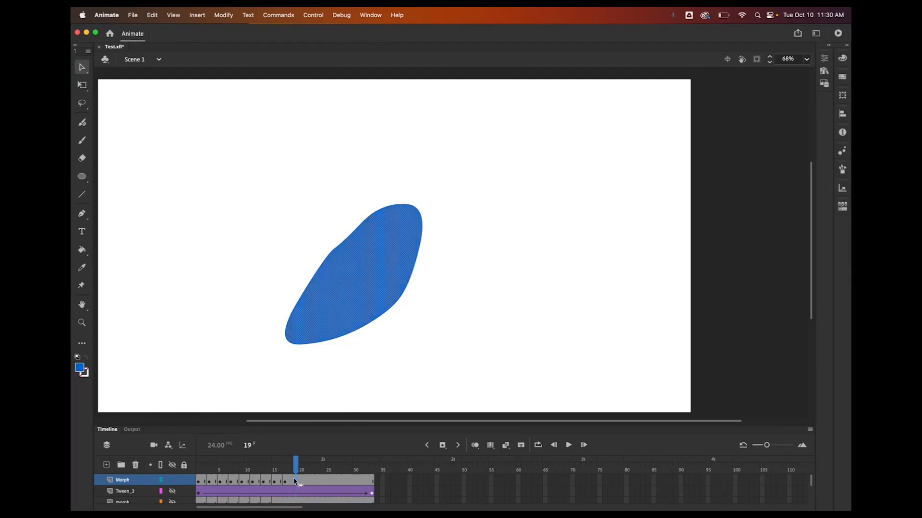
{"action": "left_click", "coordinate": [442, 446]}
{"action": "left_click_drag", "start_coordinate": [373, 285], "coordinate": [428, 294]}
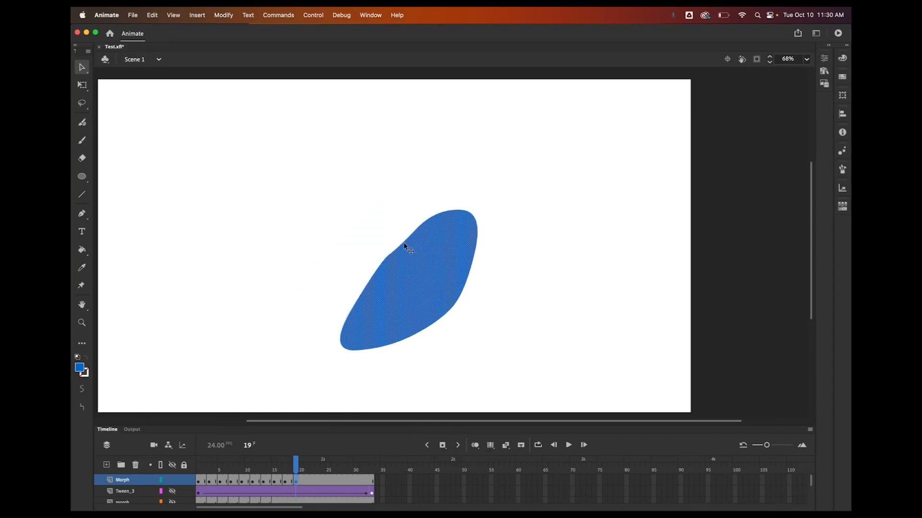
{"action": "left_click", "coordinate": [412, 213]}
{"action": "left_click_drag", "start_coordinate": [396, 242], "coordinate": [394, 238]}
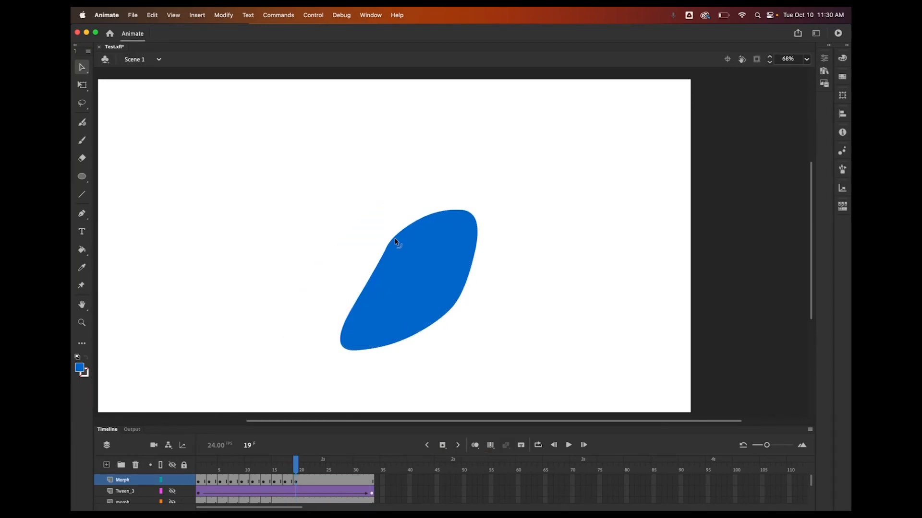
{"action": "left_click_drag", "start_coordinate": [369, 282], "coordinate": [353, 286]}
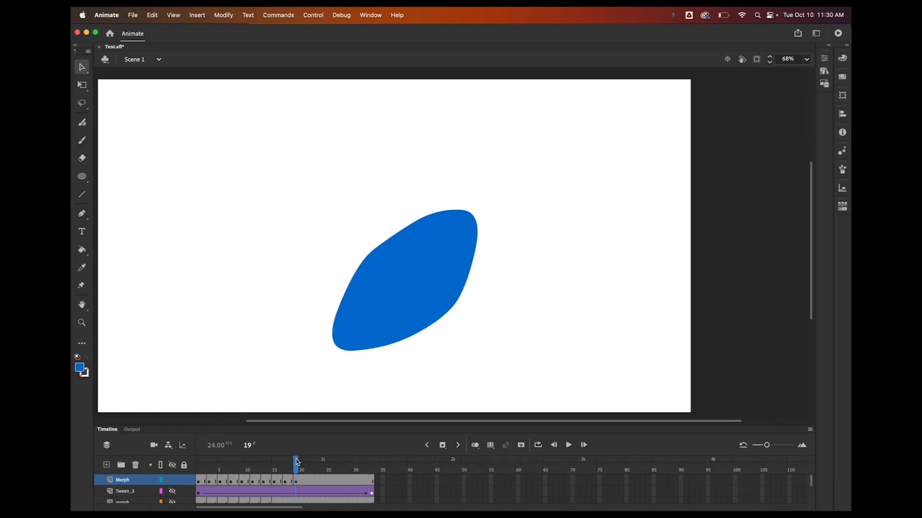
Loop playback over frames 1 to 20 and play the animation from frame 1, then stop it
{"action": "left_click_drag", "start_coordinate": [296, 462], "coordinate": [194, 461]}
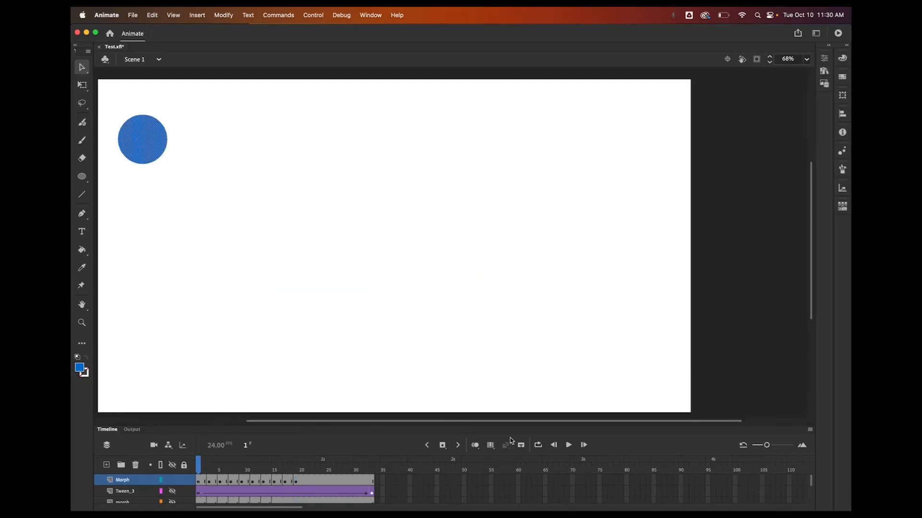
{"action": "left_click", "coordinate": [538, 445]}
{"action": "left_click_drag", "start_coordinate": [210, 458], "coordinate": [303, 459]}
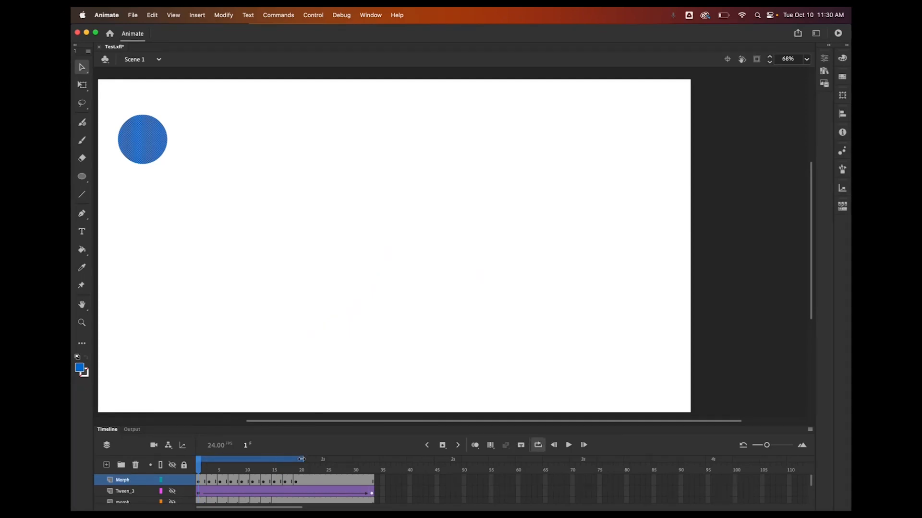
{"action": "left_click", "coordinate": [569, 445]}
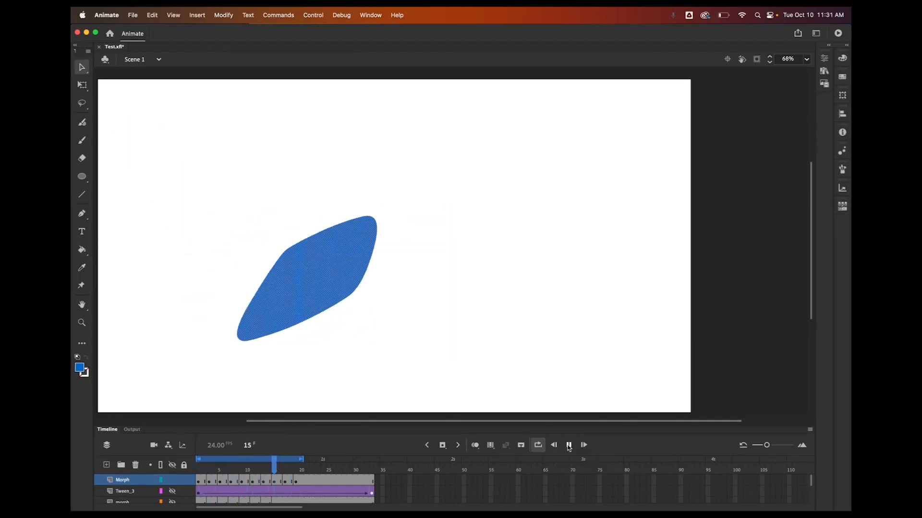
{"action": "left_click", "coordinate": [569, 445]}
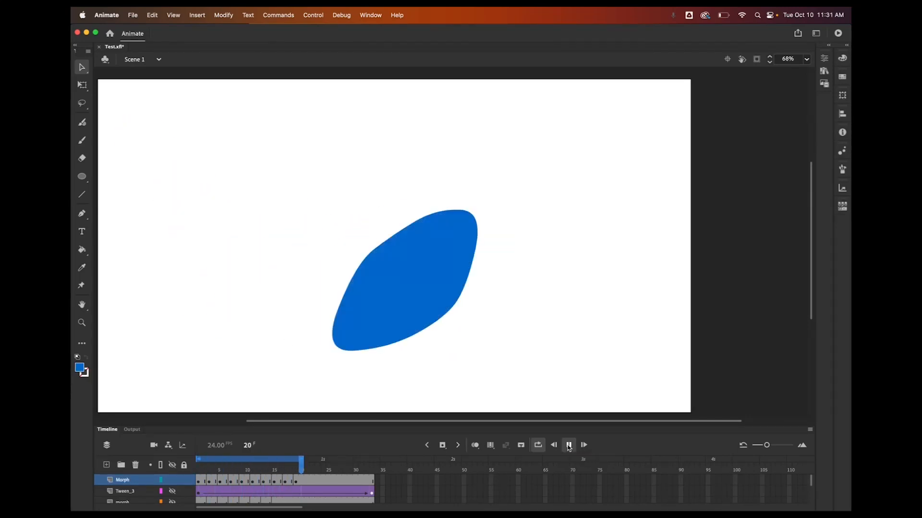